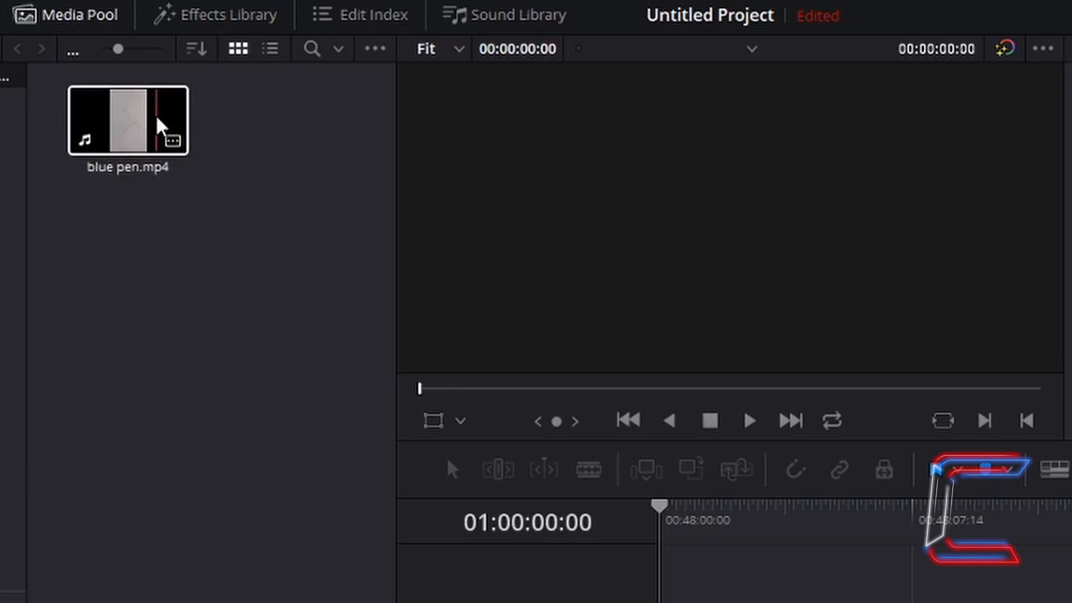
Step: Drop blue pen.mp4 onto the start of V1 in a new timeline, then go to Fusion
drag(158, 124, 512, 519)
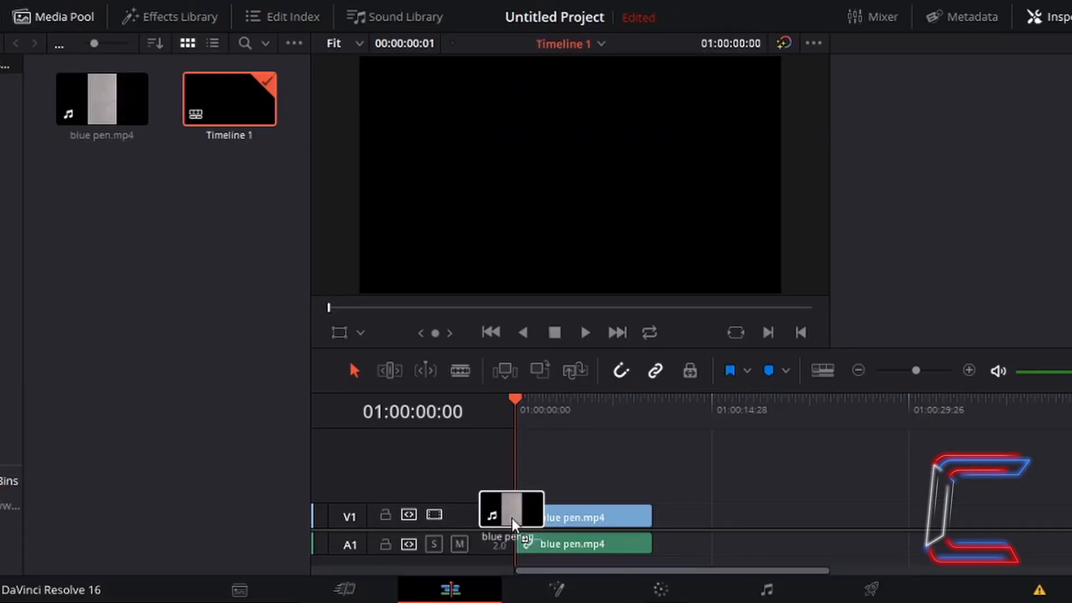
drag(512, 518, 513, 522)
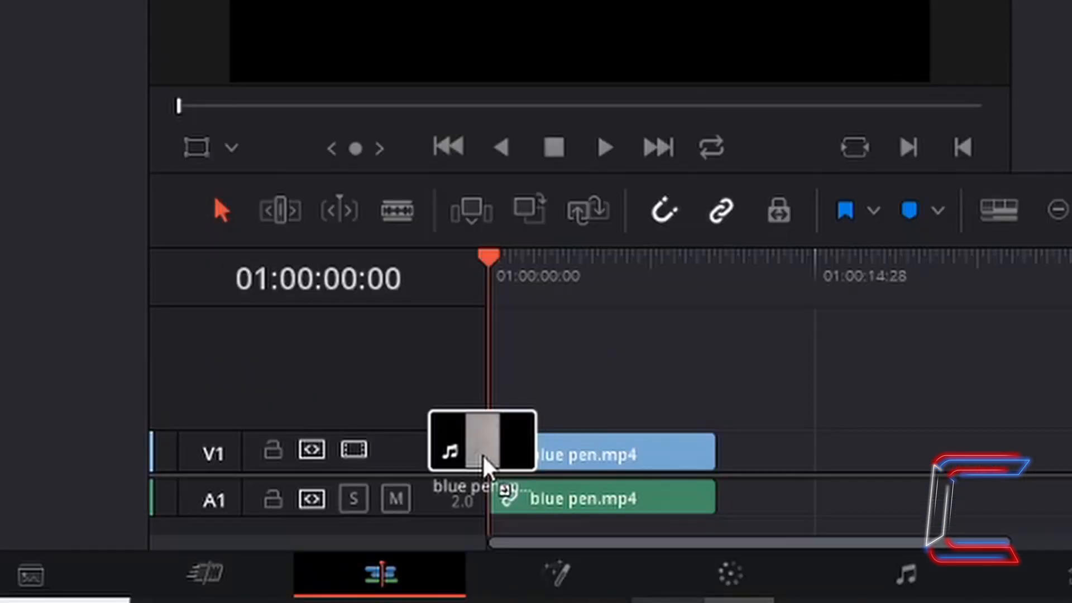
drag(483, 459, 486, 459)
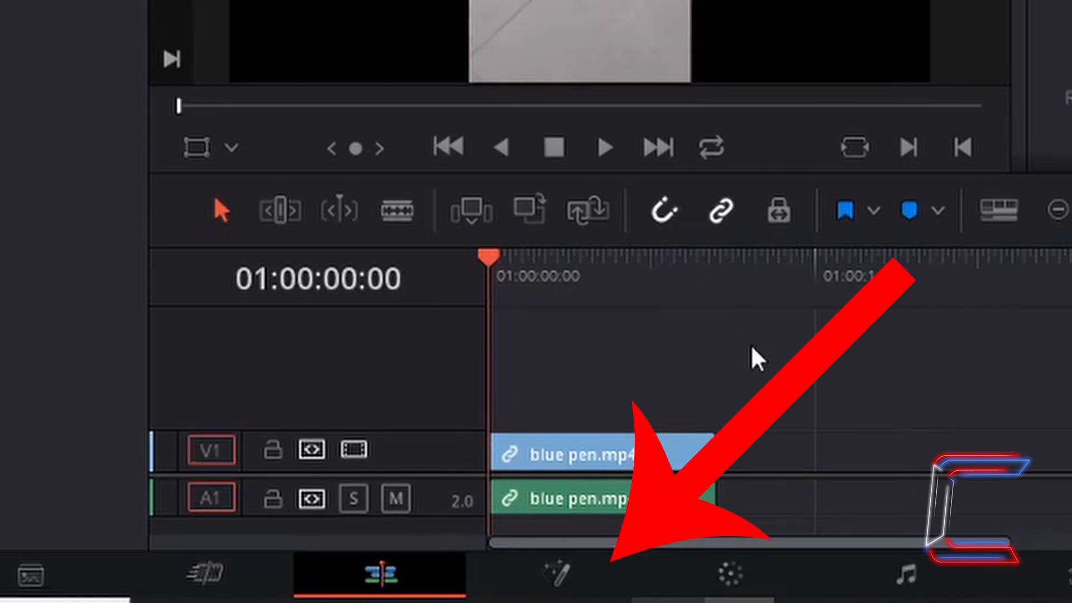
click(600, 569)
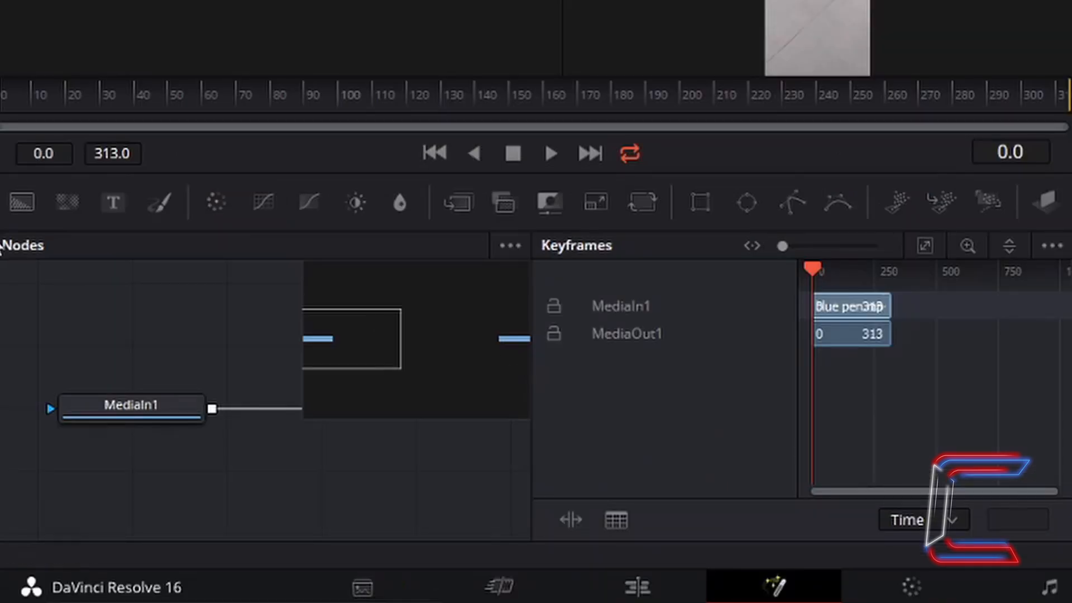
Step: Widen the node graph, bring MediaIn1 and MediaOut1 into view, and select MediaIn1
drag(528, 390, 967, 363)
drag(185, 435, 615, 421)
click(887, 327)
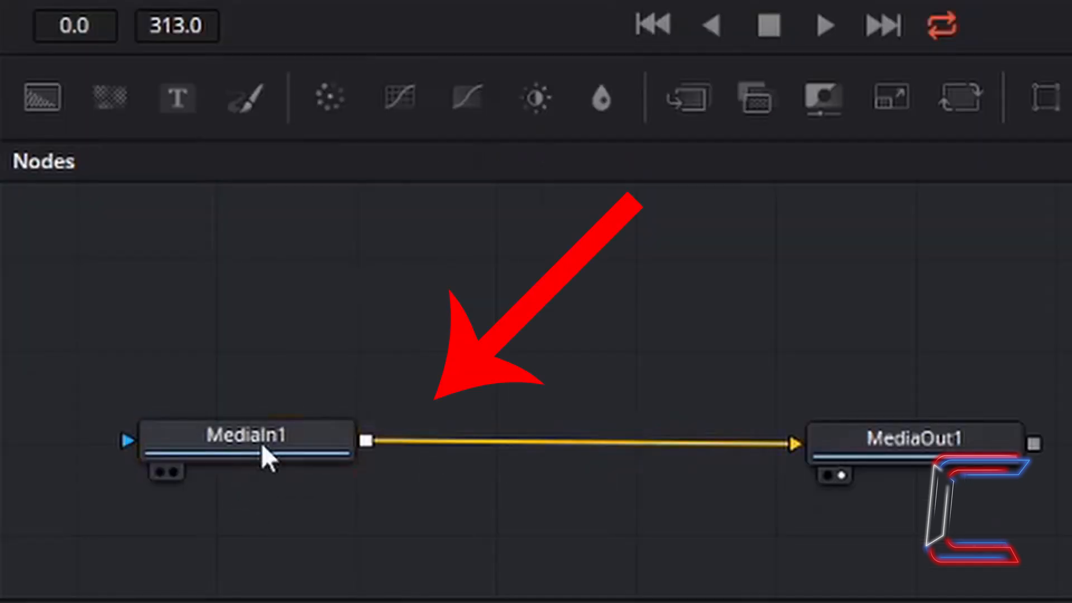
click(262, 443)
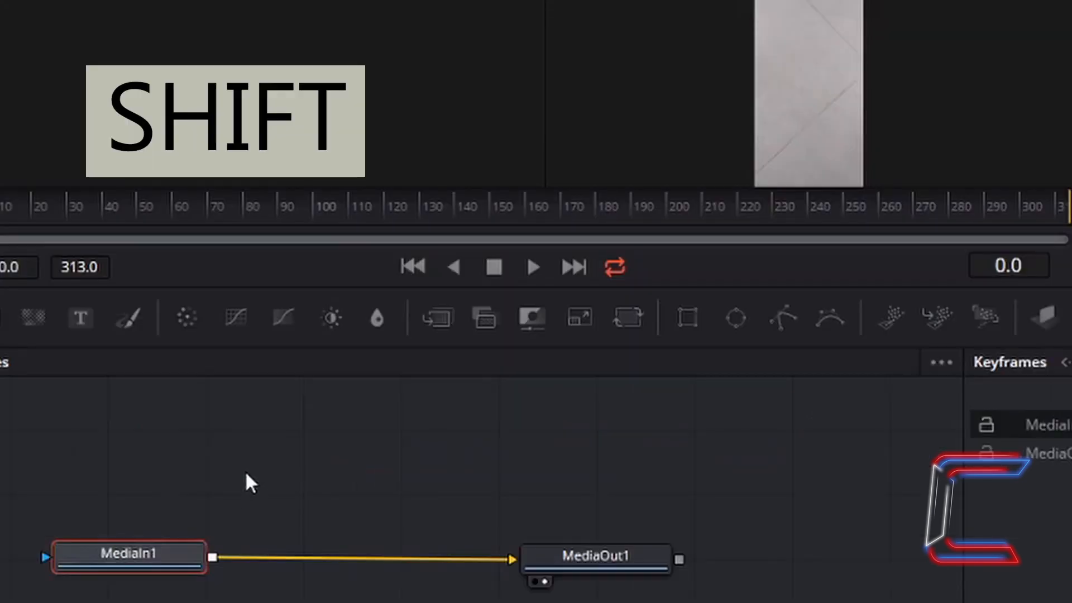
Step: Add a Paint node after MediaIn1 by searching 'paint' in the tool search
key(shift+space)
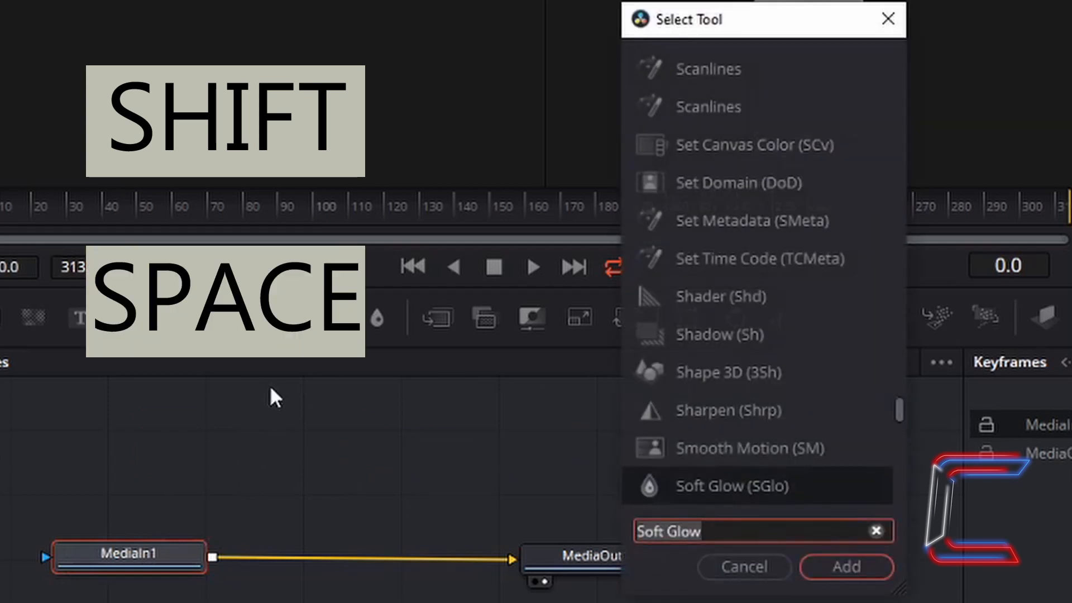
text(paint)
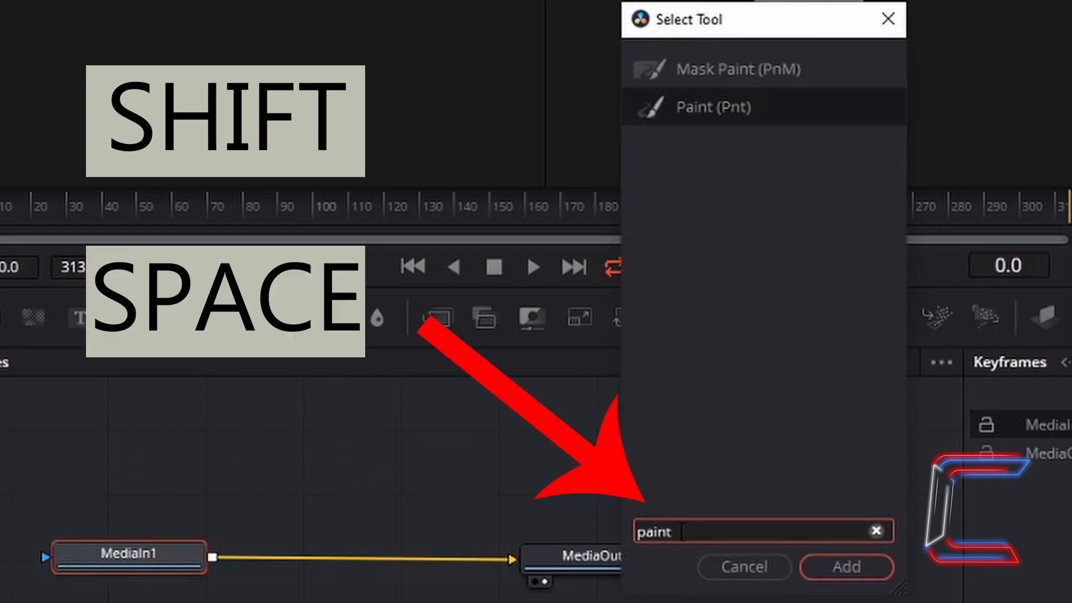
click(732, 106)
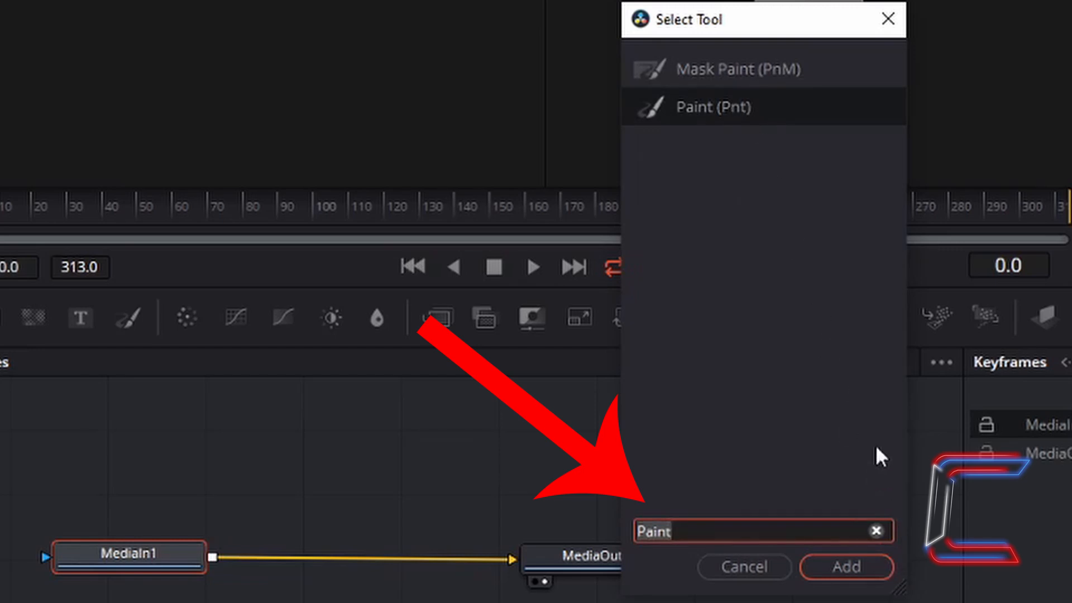
click(849, 568)
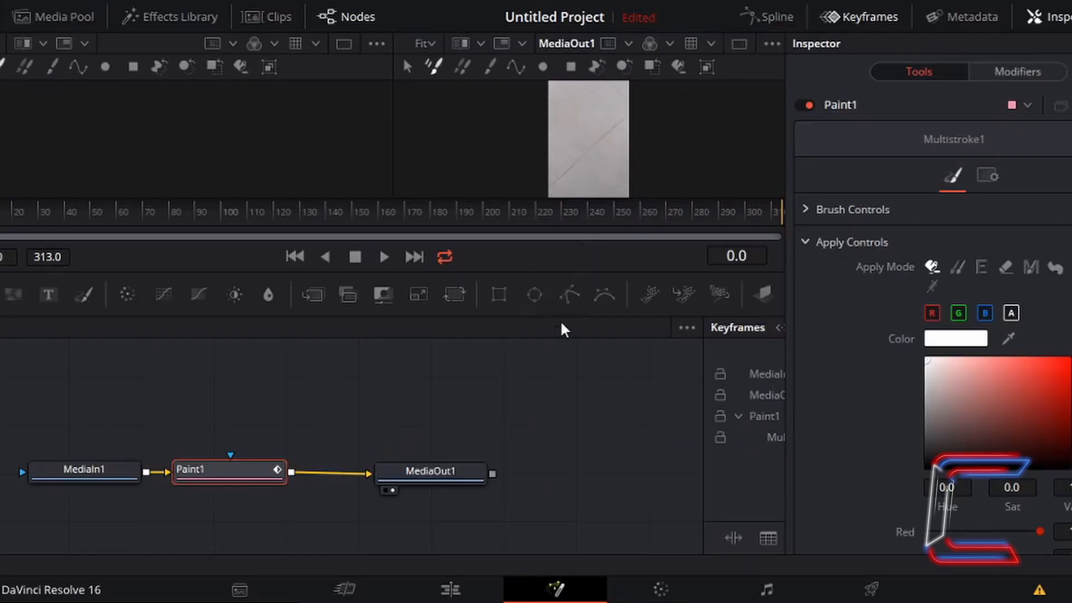
Step: Make the viewer taller and zoom in and out on the pen in the floor footage
drag(568, 313, 504, 550)
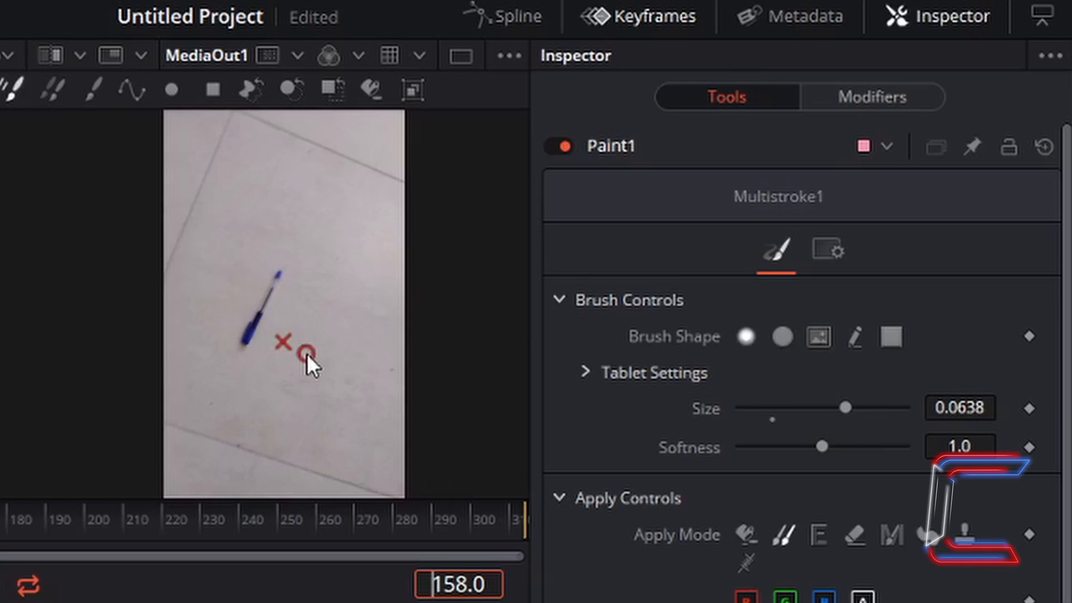
scroll(307, 354, up, 3)
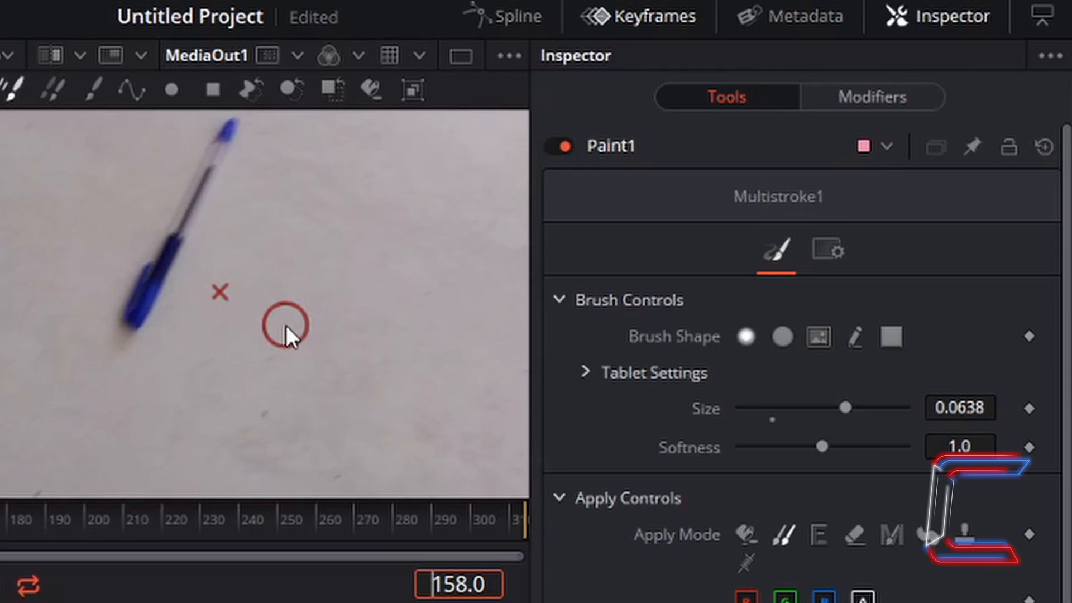
scroll(286, 325, down, 1)
scroll(285, 325, down, 2)
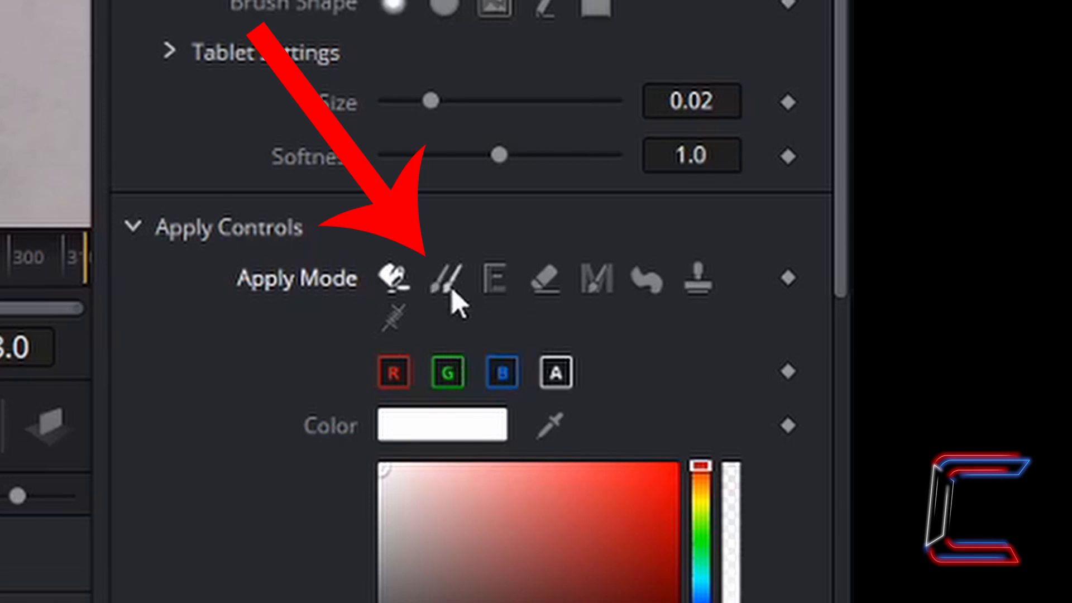
Step: Set the Paint brush's Apply Mode to Clone
click(450, 302)
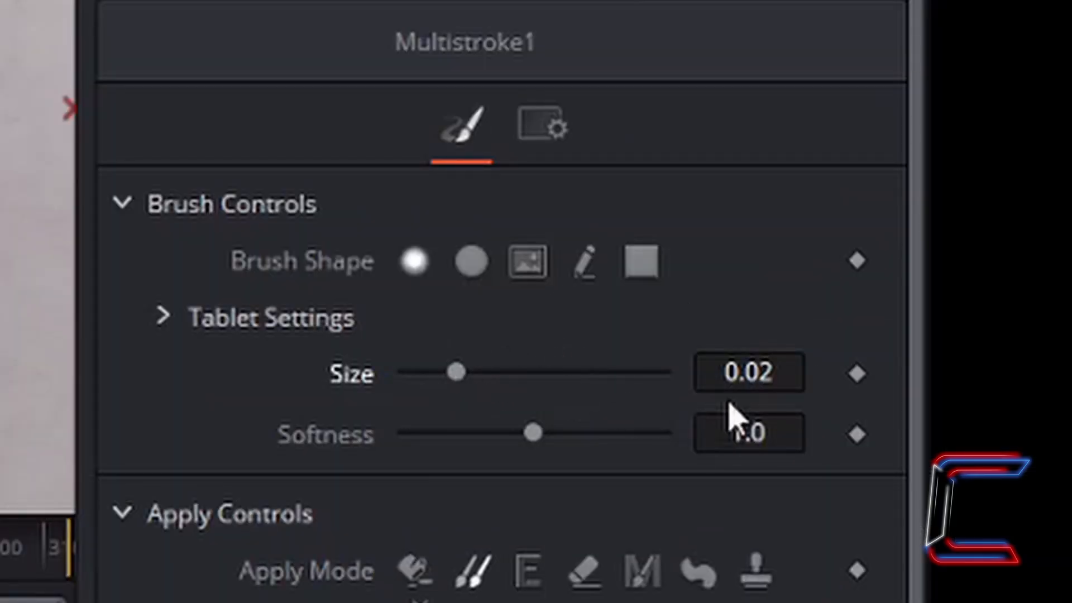
Step: Change the brush size to 0.07 and set the clone source beside the pen tip
click(775, 372)
key(BackSpace)
text(7)
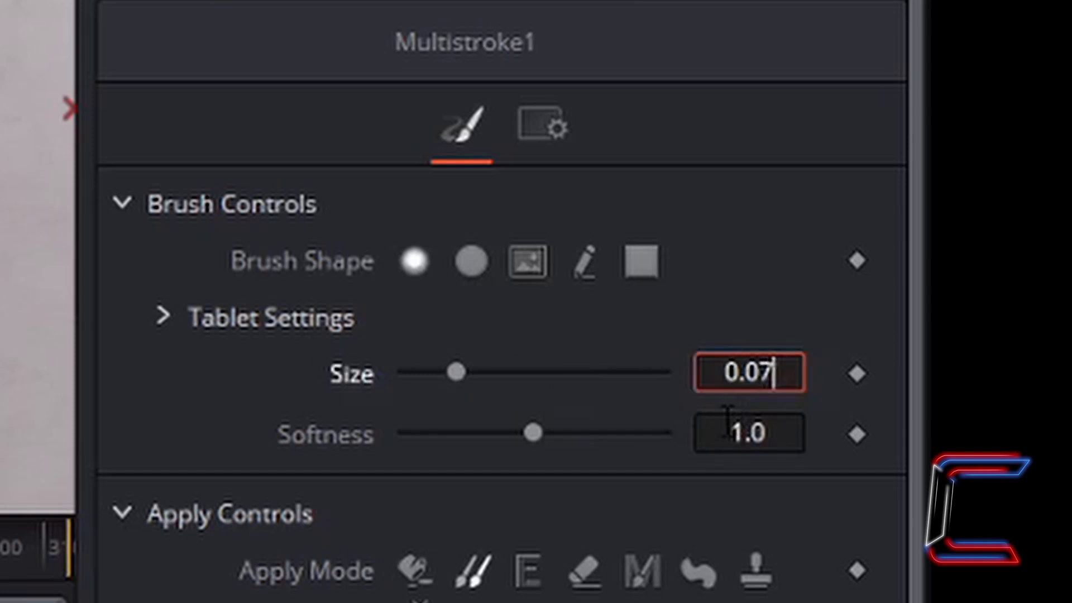
key(Return)
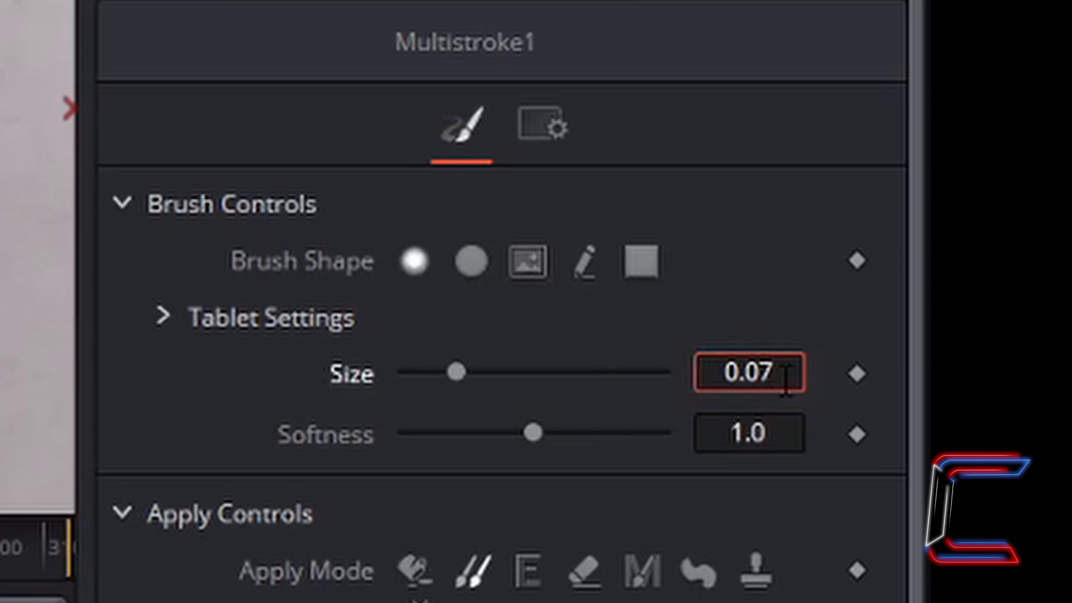
key(Tab)
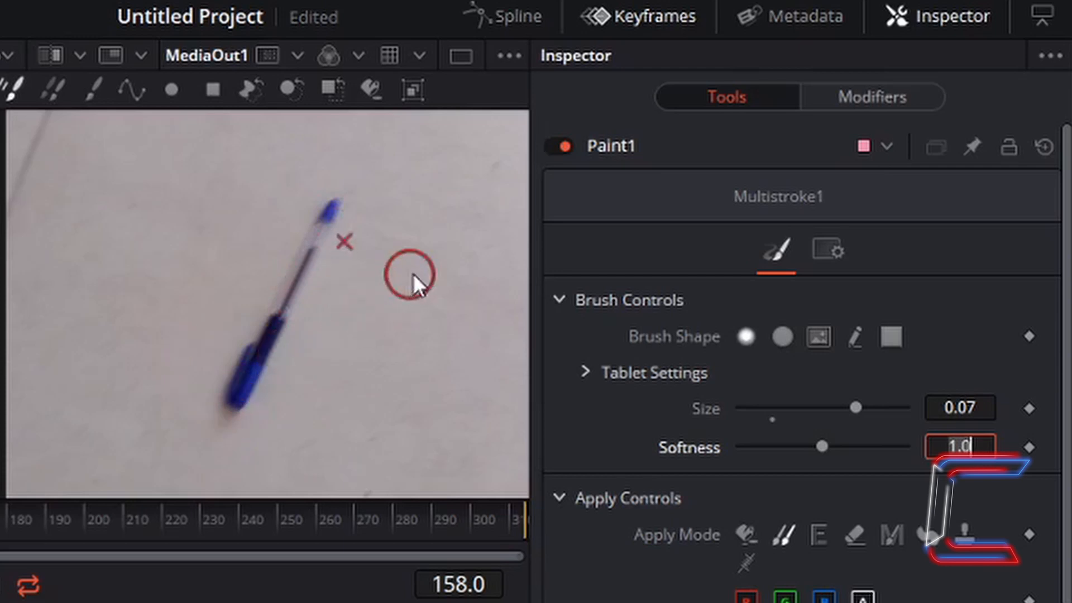
alt+click(486, 241)
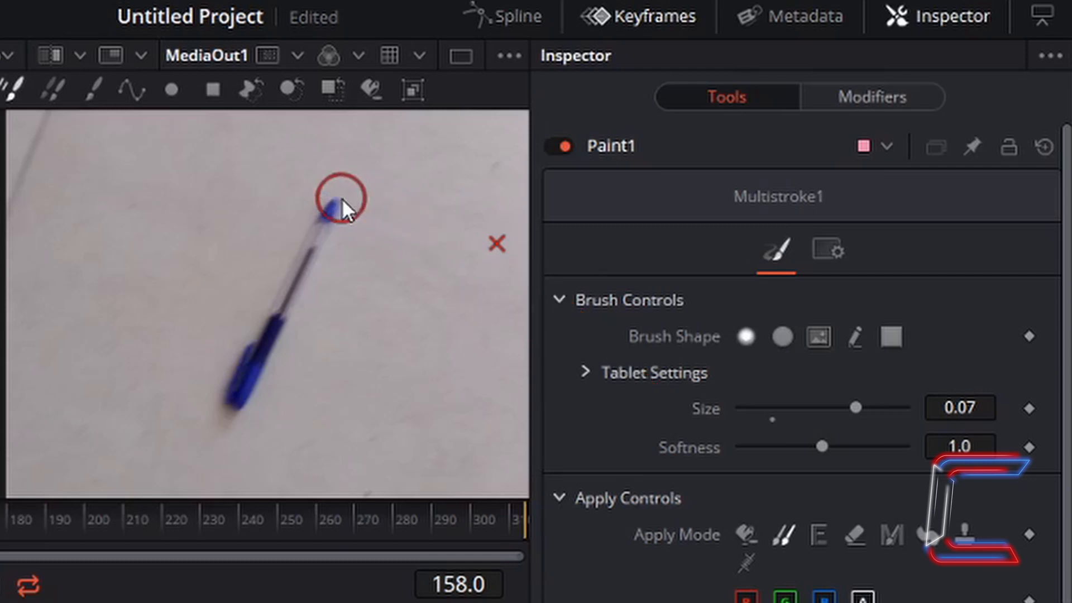
Step: Paint a clone stroke down along the pen to cover it with floor
mouse_move(341, 198)
mouse_down()
mouse_move(319, 223)
mouse_move(232, 406)
mouse_move(323, 350)
mouse_up()
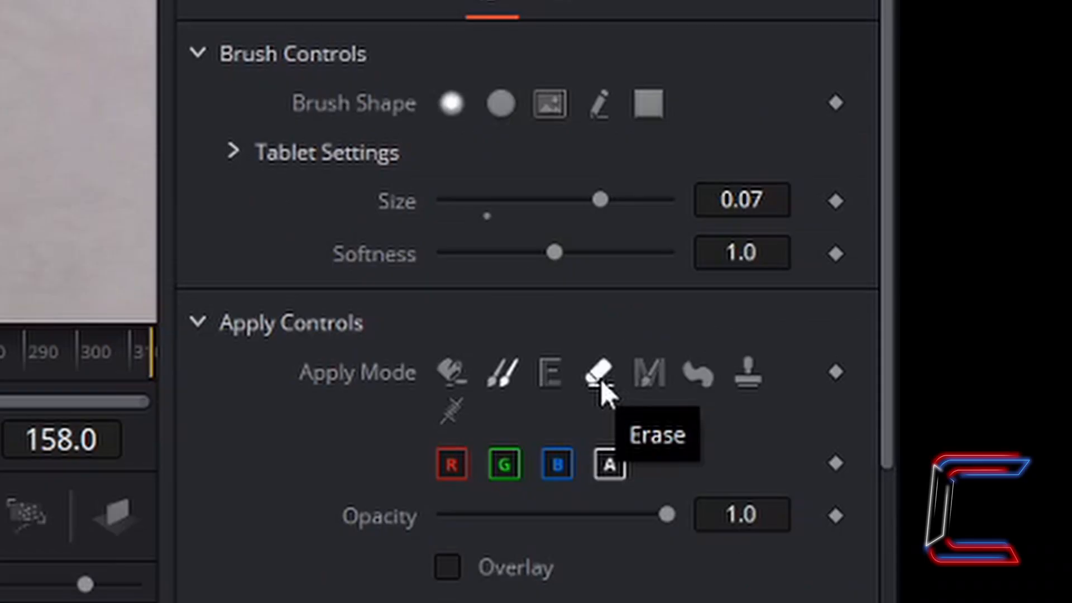
Step: Switch Apply Mode to Erase and erase the clone paint over the pen
click(855, 538)
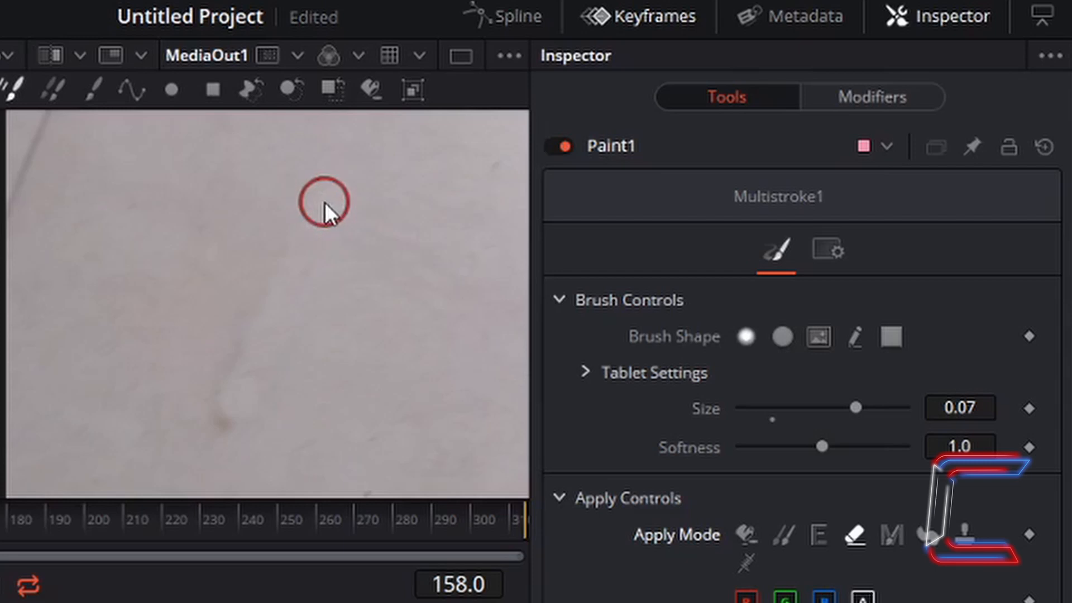
mouse_move(326, 202)
mouse_down()
mouse_move(292, 256)
mouse_move(233, 411)
mouse_move(307, 318)
mouse_move(387, 360)
mouse_up()
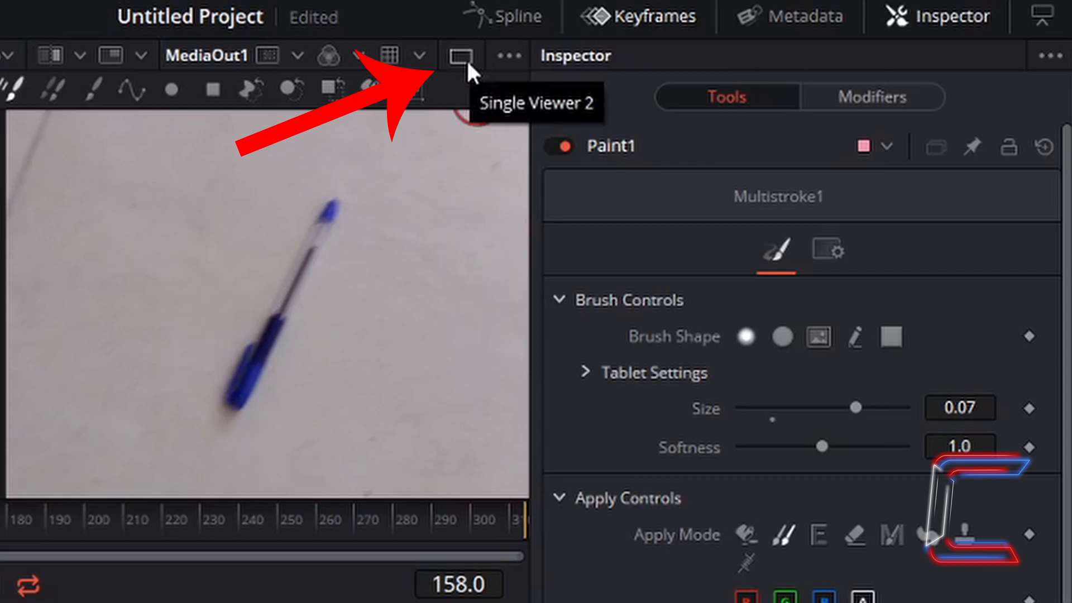
click(467, 59)
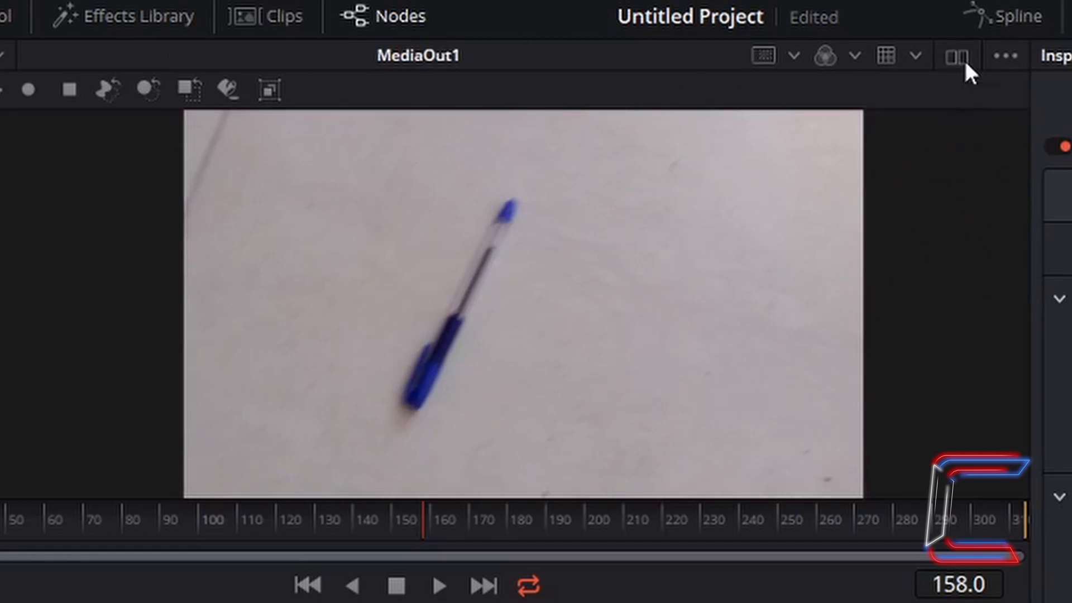
click(965, 61)
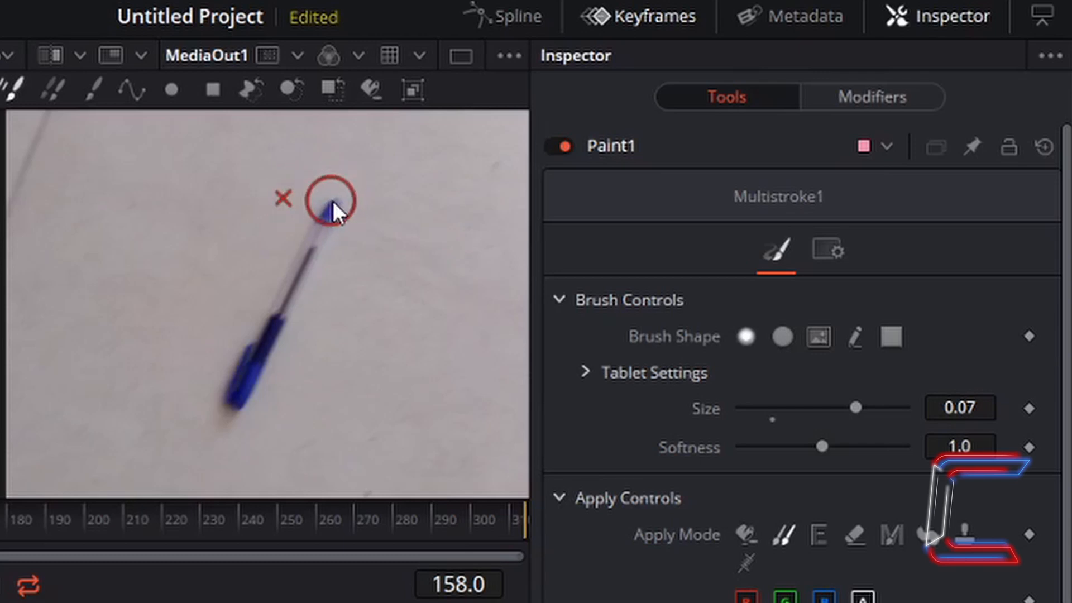
Step: Drag a clone stroke from the pen tip downward over the whole pen
mouse_move(336, 201)
mouse_down()
mouse_move(263, 363)
mouse_move(128, 363)
mouse_up()
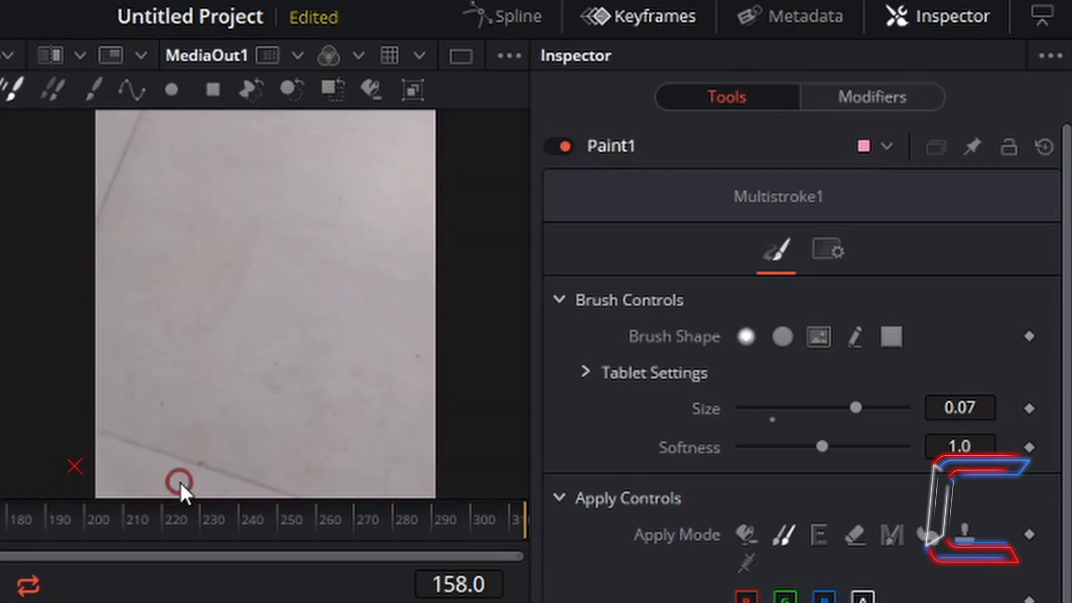
Step: Zoom in and set a new clone source on clean floor beside the dark line
scroll(182, 480, up, 1)
scroll(182, 480, up, 1)
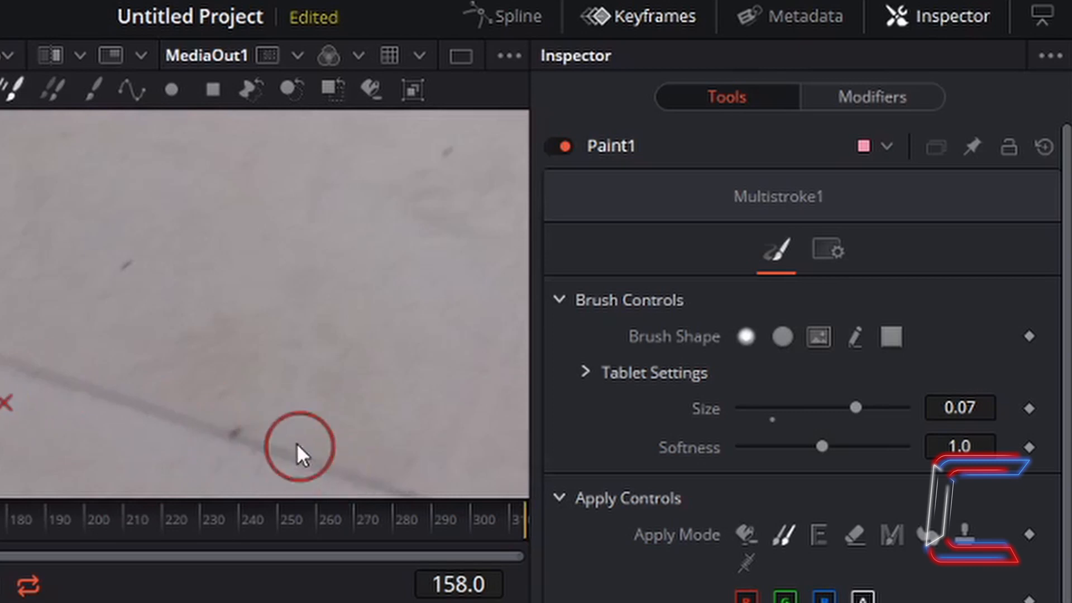
alt+click(217, 367)
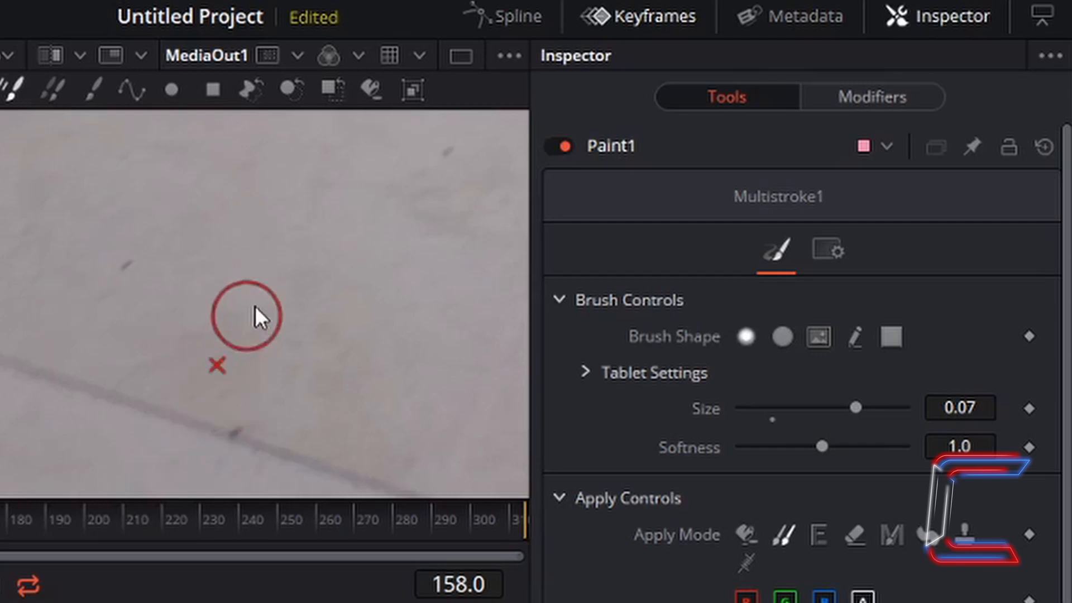
scroll(264, 318, down, 1)
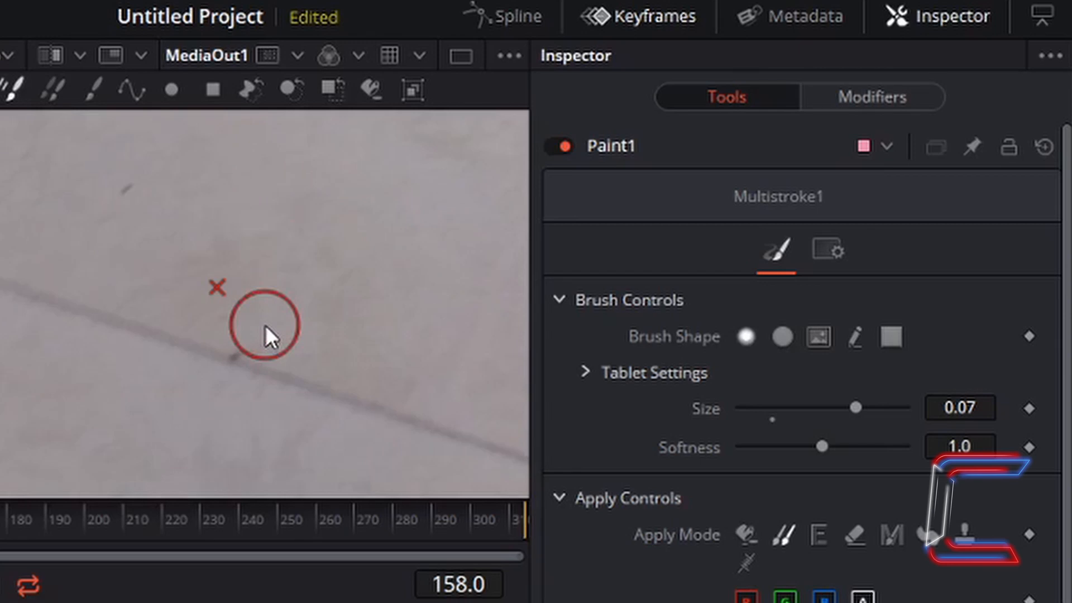
scroll(266, 328, down, 3)
scroll(279, 324, up, 4)
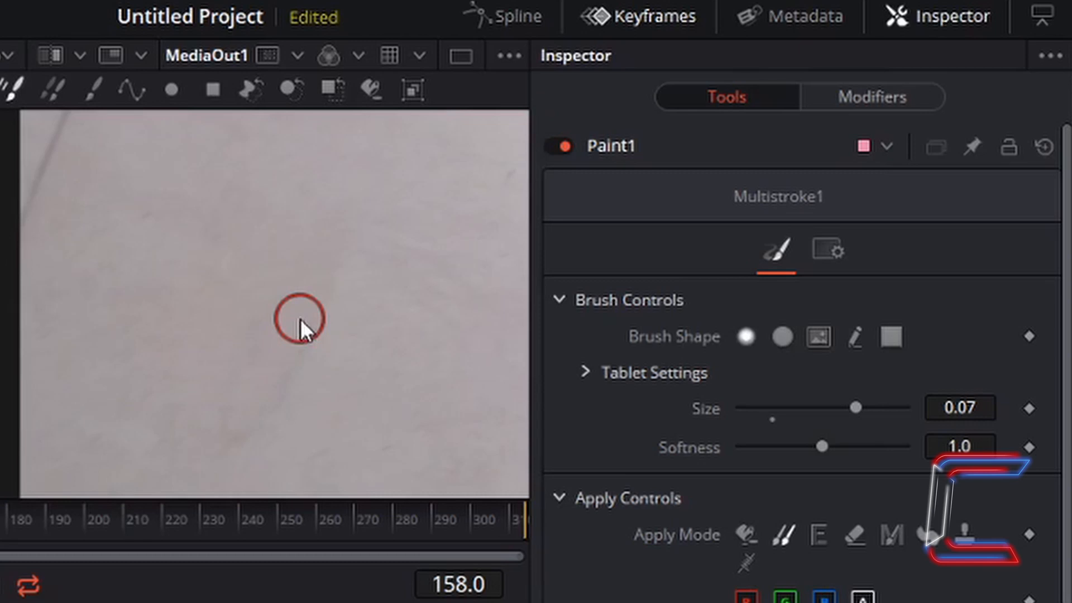
drag(304, 299, 267, 350)
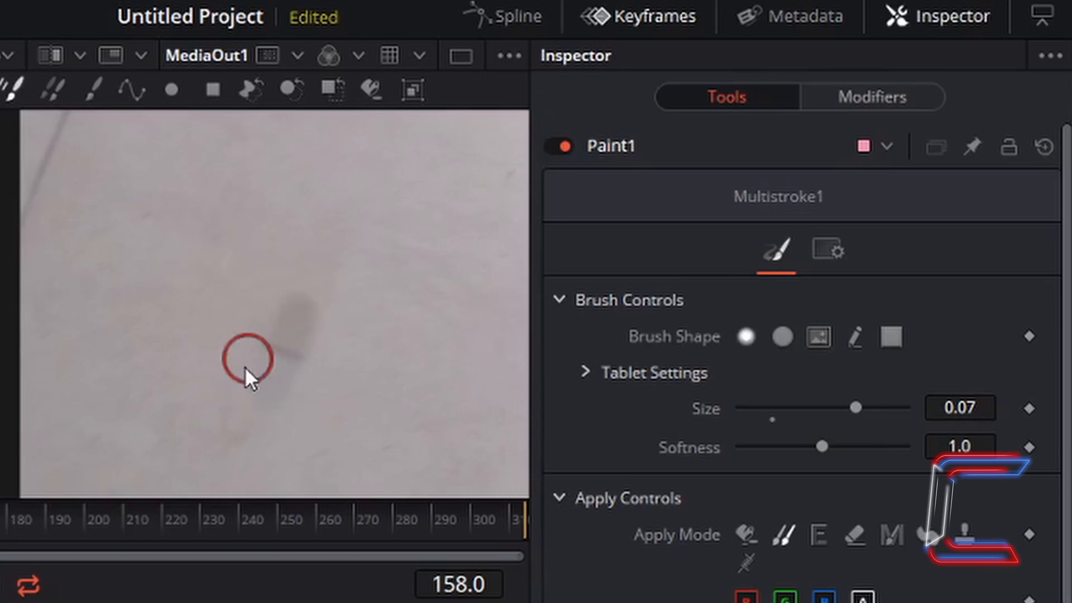
drag(245, 367, 203, 391)
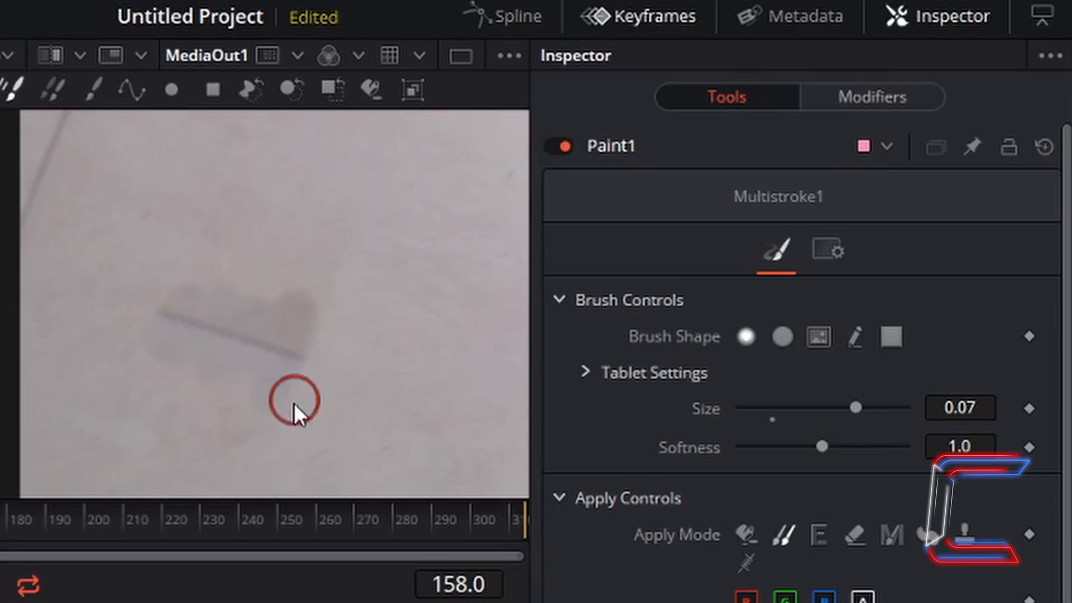
key(ctrl+z)
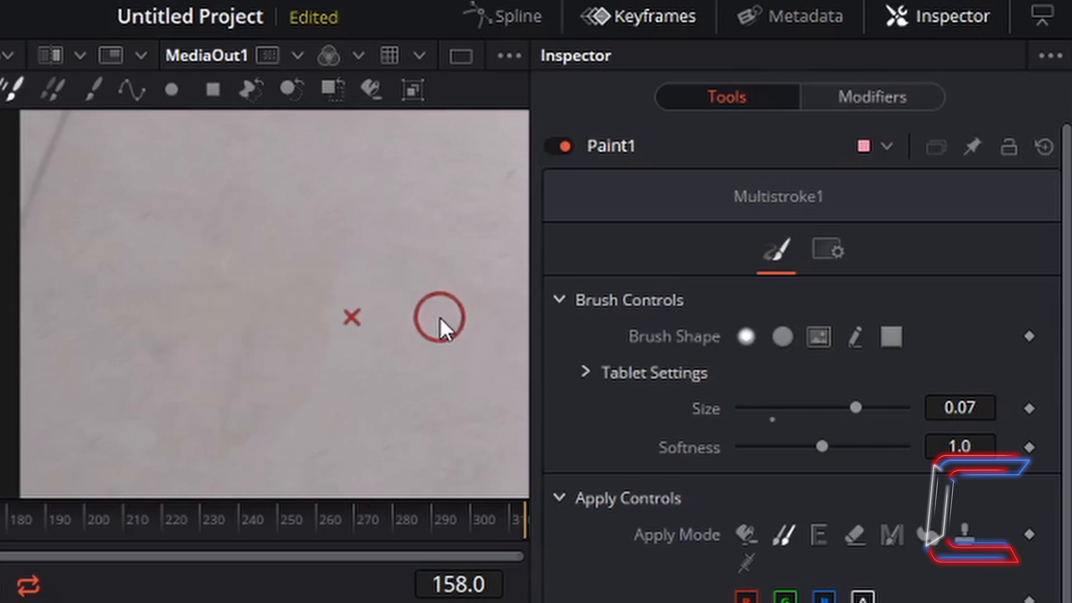